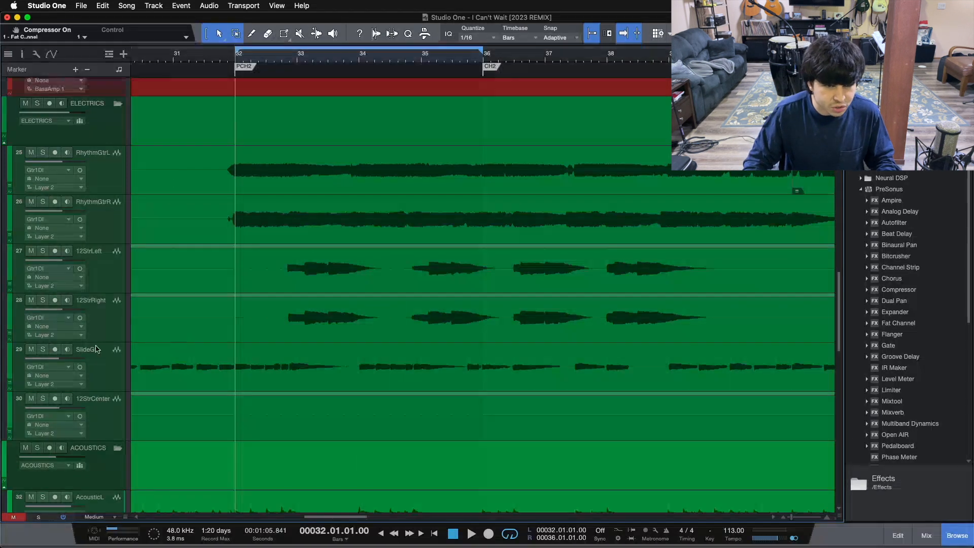
{"action": "left_click", "coordinate": [97, 269]}
{"action": "left_click", "coordinate": [96, 322]}
{"action": "left_click", "coordinate": [96, 276]}
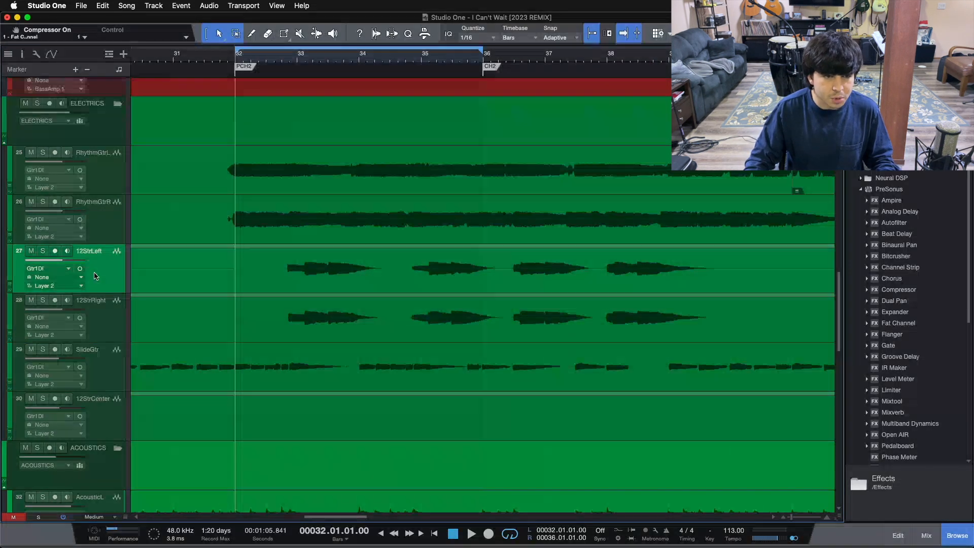
{"action": "left_click", "coordinate": [106, 315]}
{"action": "left_click", "coordinate": [105, 273]}
{"action": "left_click", "coordinate": [104, 320]}
{"action": "left_click", "coordinate": [101, 269]}
{"action": "left_click", "coordinate": [107, 325]}
{"action": "left_click", "coordinate": [107, 273]}
{"action": "left_click", "coordinate": [108, 323]}
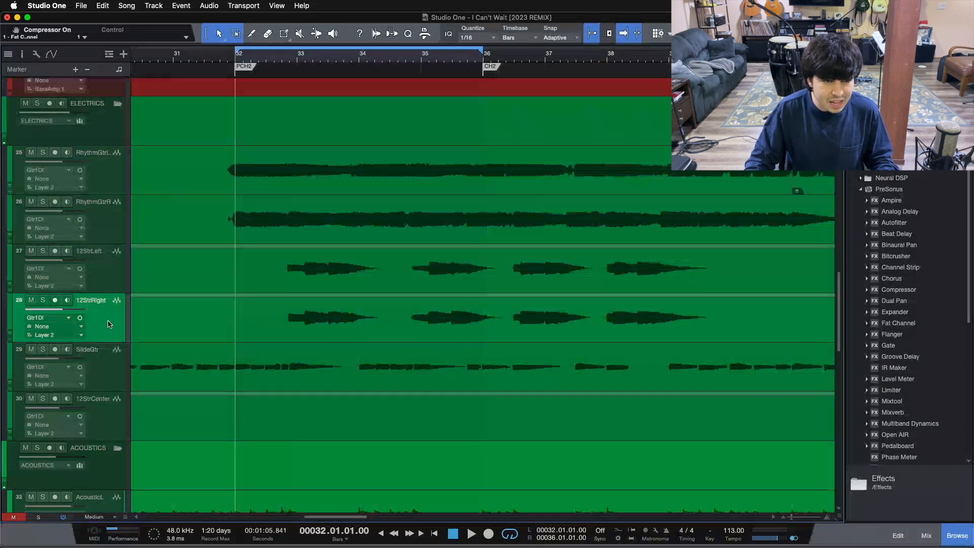
Step: Turn off looping and show the mixer console with the 12StrLeft track selected
{"action": "key", "text": "slash"}
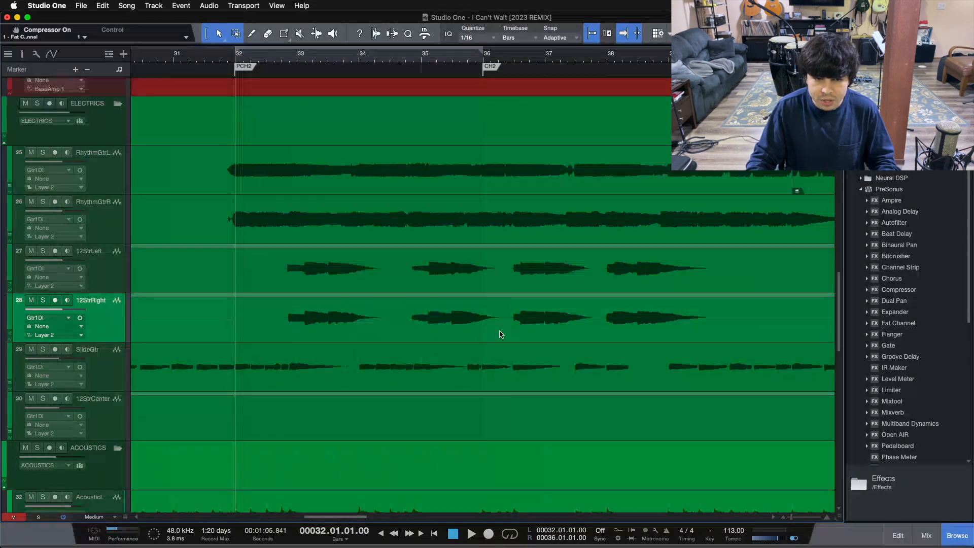
{"action": "left_click", "coordinate": [93, 266]}
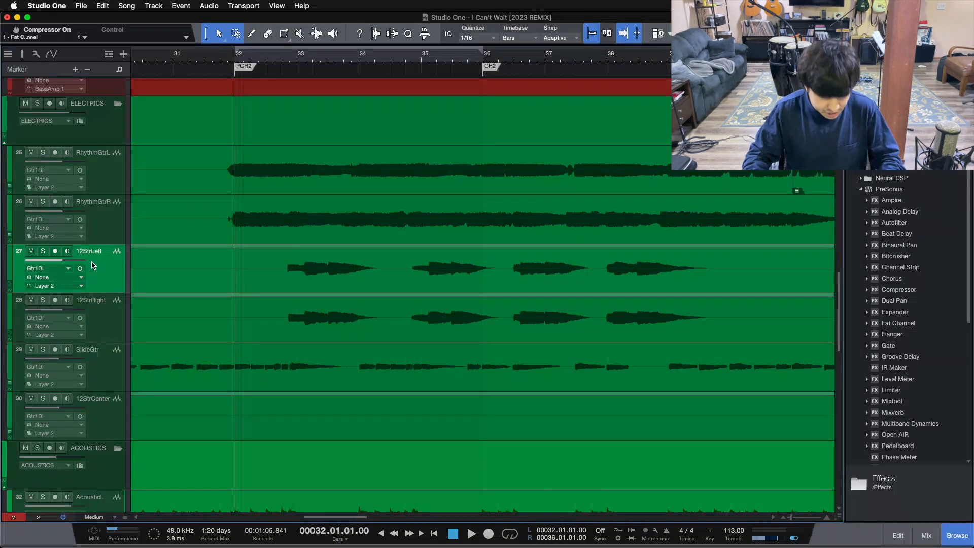
{"action": "key", "text": "F3"}
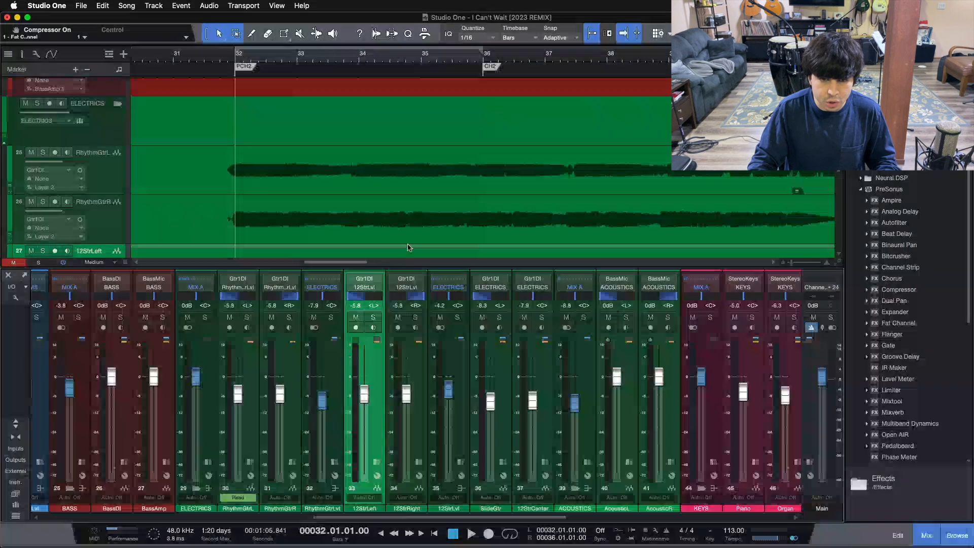
{"action": "scroll", "coordinate": [410, 248], "scroll_direction": "down", "scroll_amount": 4}
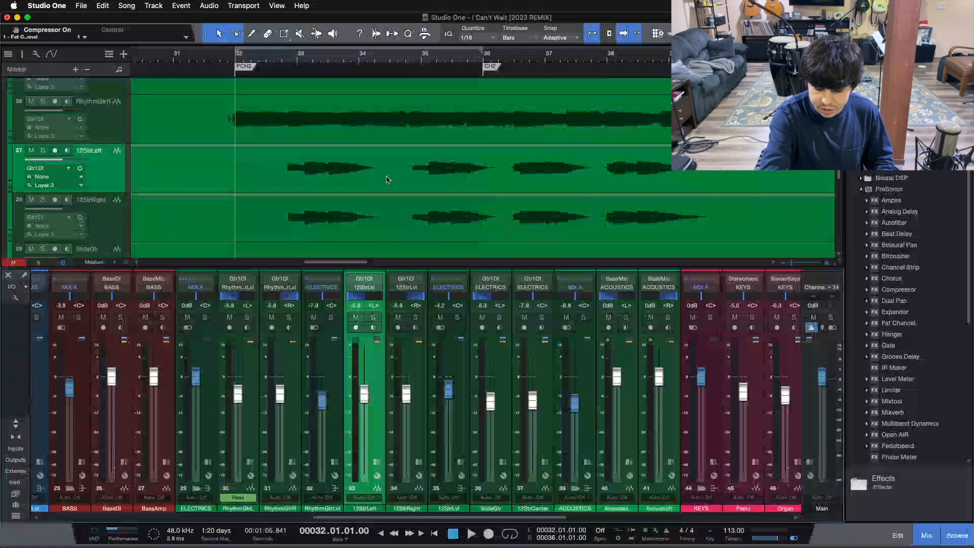
Step: Play the full mix from bar 32, and solo the 12StrLvl bus to hear the 12-string guitars alone
{"action": "key", "text": "space"}
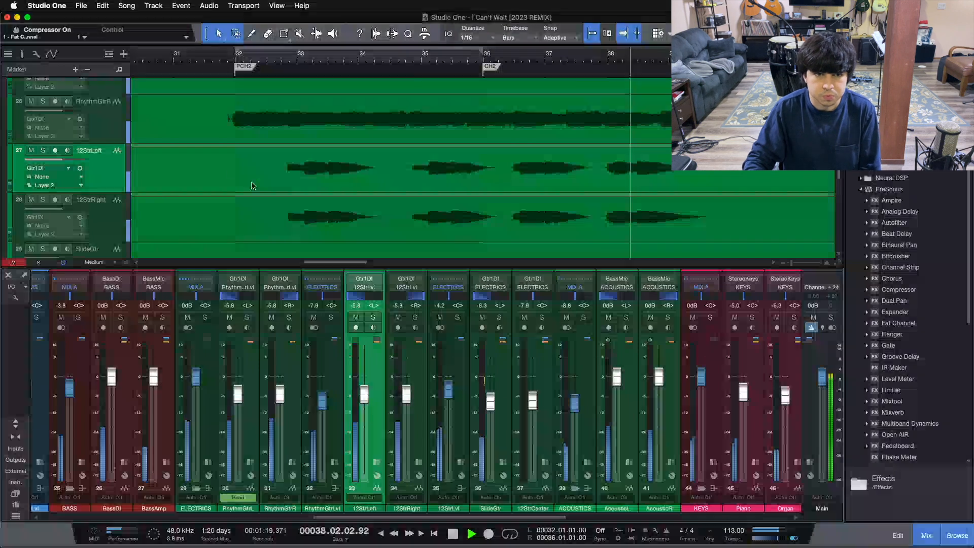
{"action": "left_click", "coordinate": [457, 318]}
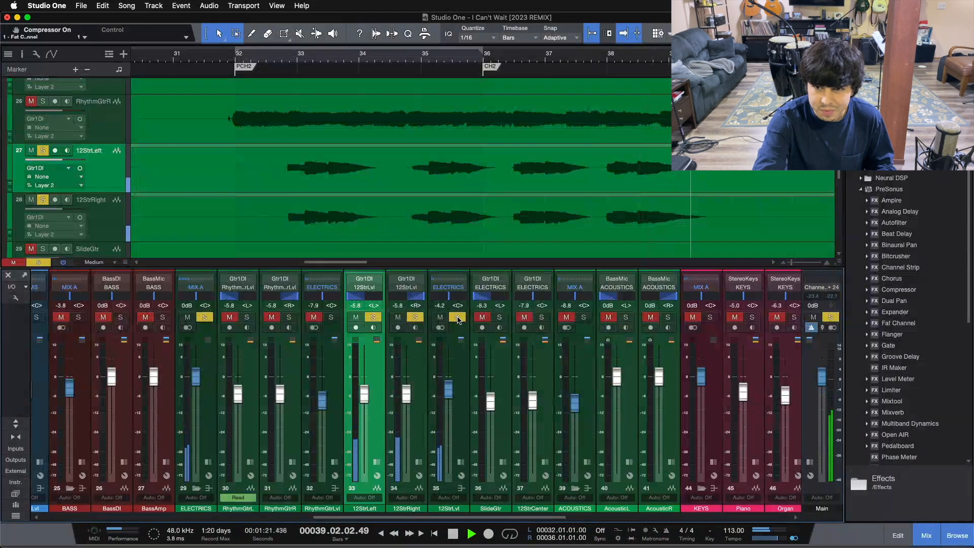
{"action": "key", "text": "space"}
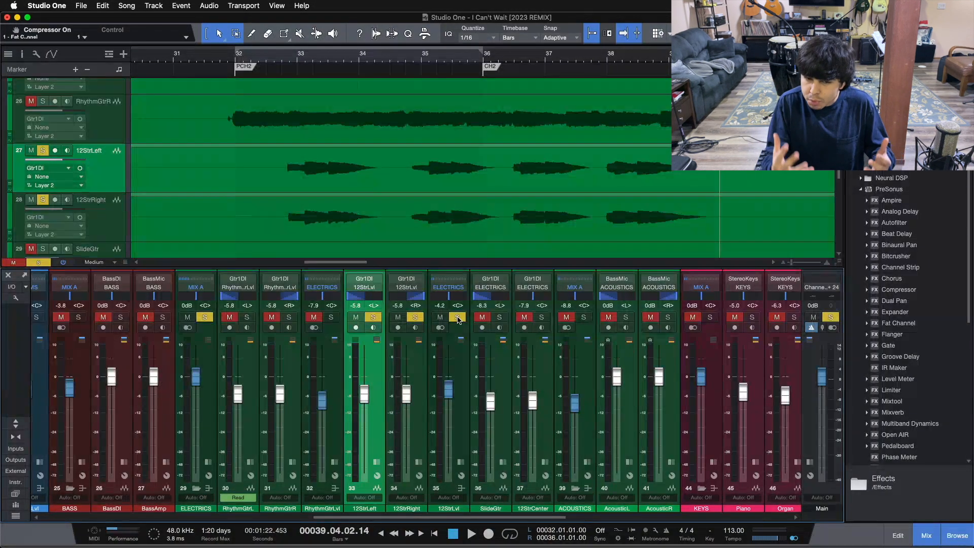
Step: Open the Pro EQ on the 12StrLvl bus and compare it bypassed and active while playing from bar 32, beat 4
{"action": "left_click", "coordinate": [458, 455]}
{"action": "left_click", "coordinate": [485, 298]}
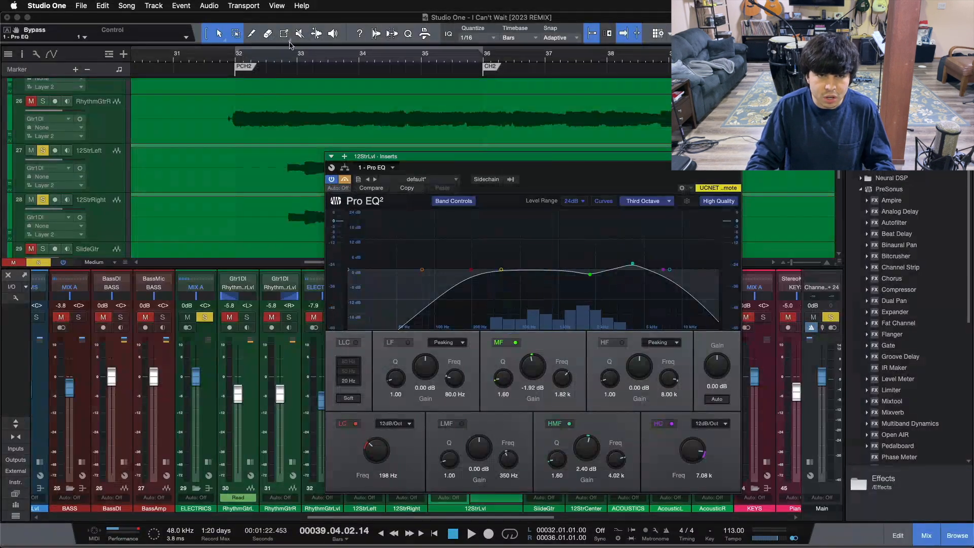
{"action": "left_click", "coordinate": [282, 56]}
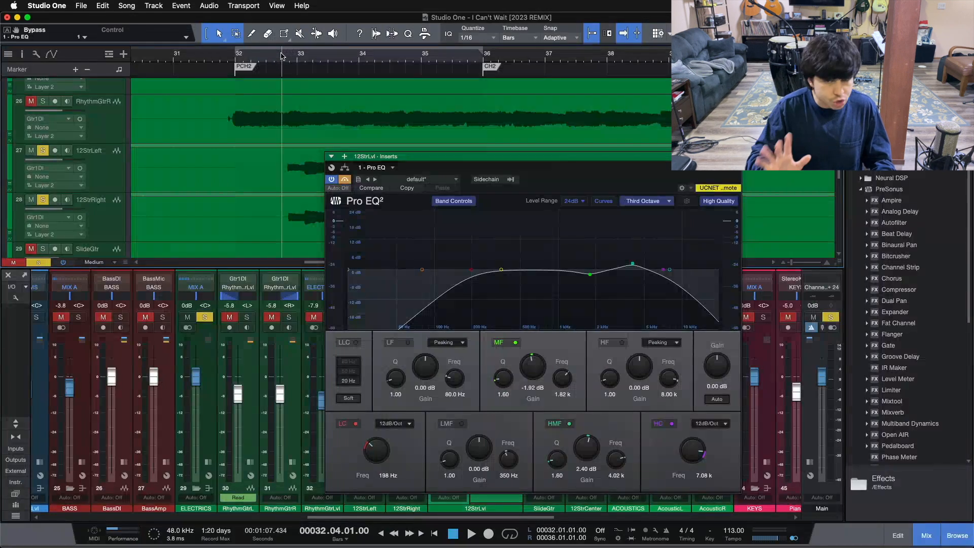
{"action": "key", "text": "space"}
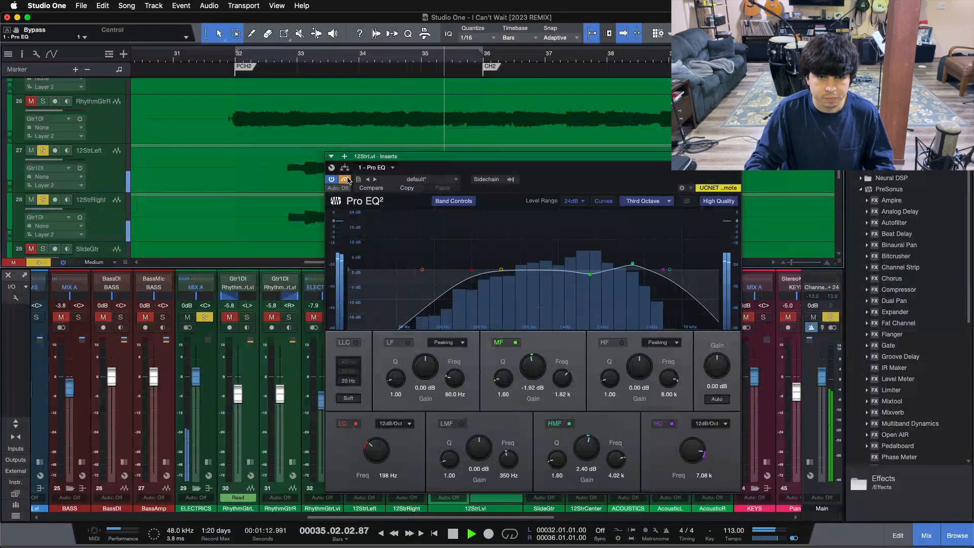
{"action": "left_click", "coordinate": [345, 180]}
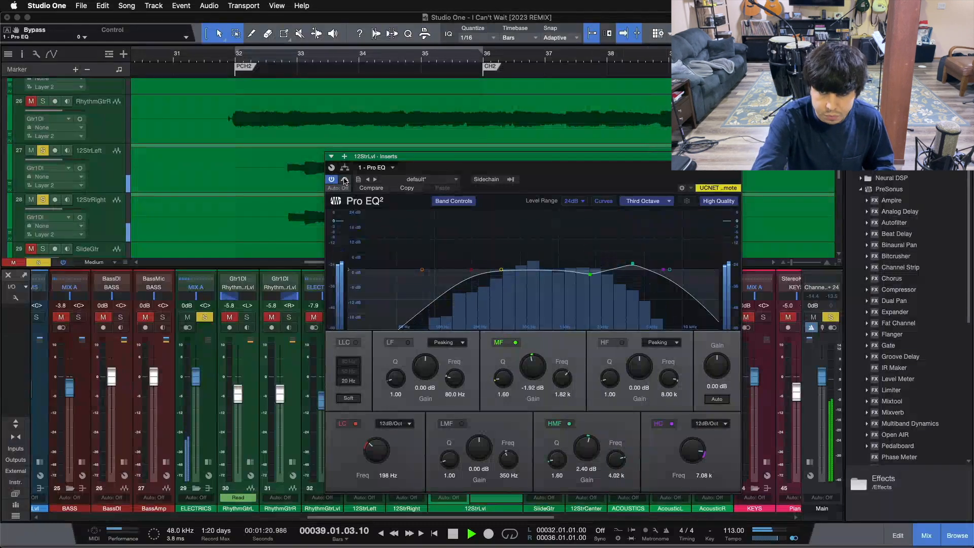
{"action": "key", "text": "space"}
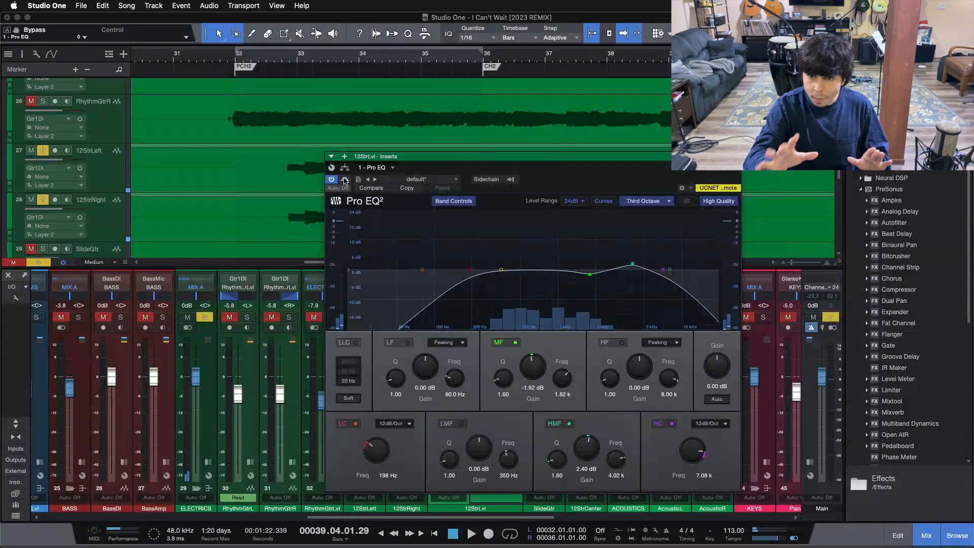
{"action": "left_click", "coordinate": [344, 180]}
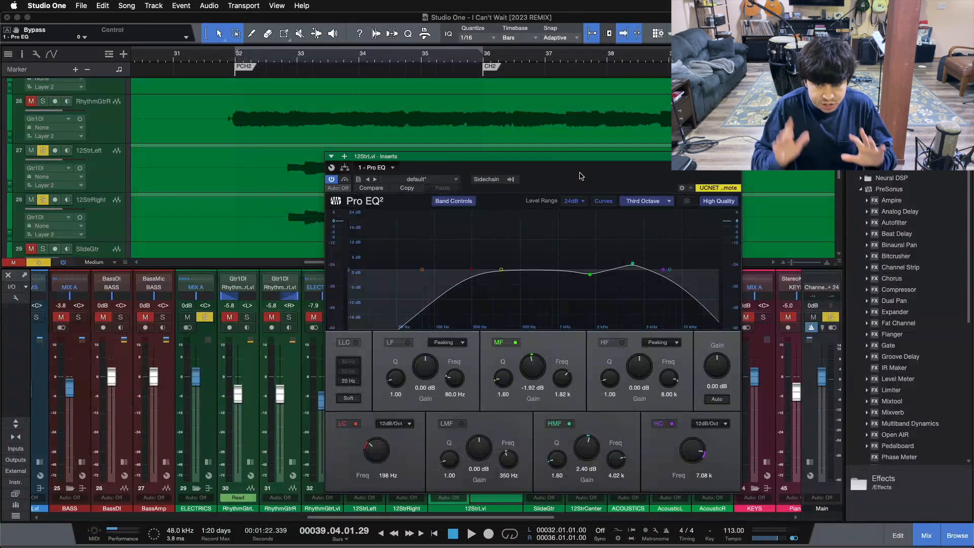
Step: Disable the MF and HMF bands of the Pro EQ and place the playhead at bar 32, beat 4
{"action": "key", "text": "KP_1"}
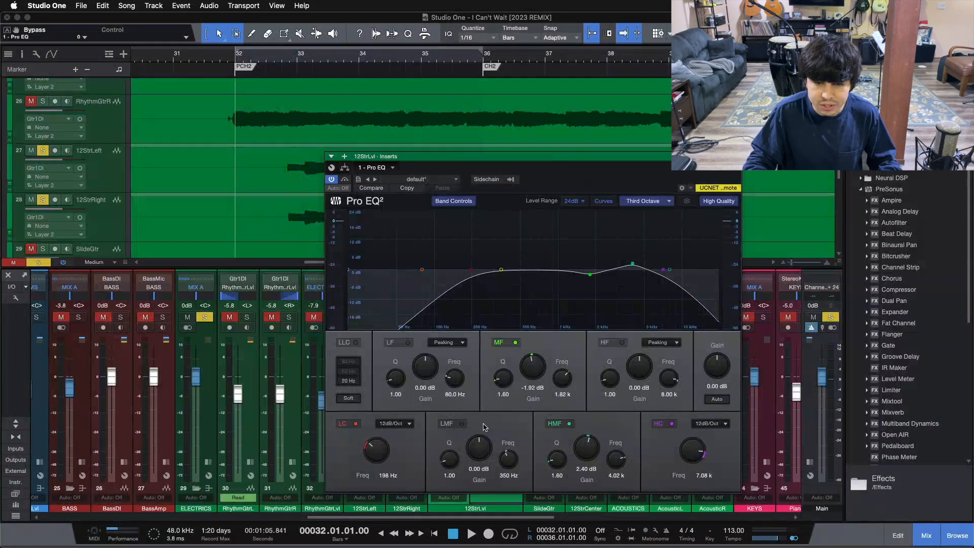
{"action": "left_click", "coordinate": [498, 345]}
{"action": "left_click", "coordinate": [556, 426]}
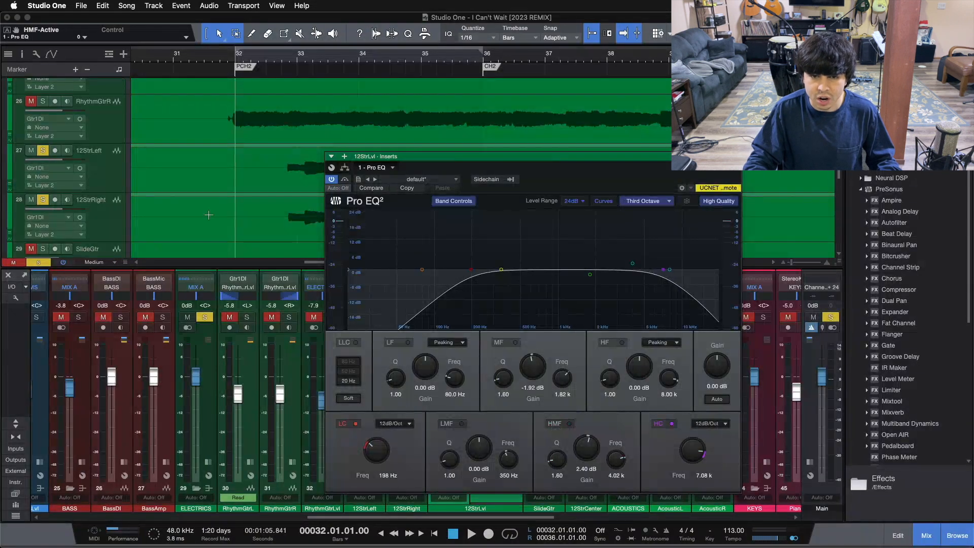
{"action": "left_click", "coordinate": [282, 59]}
{"action": "mouse_move", "coordinate": [533, 361]}
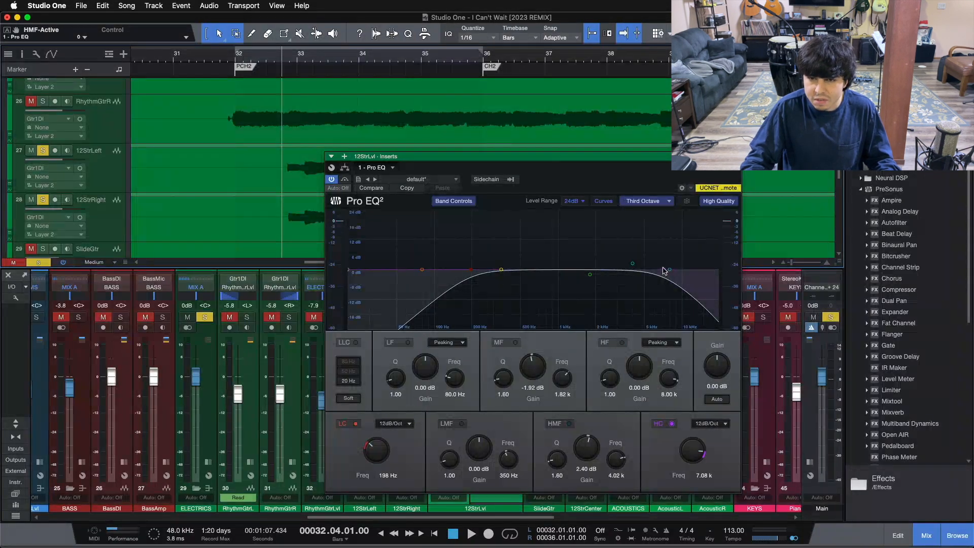
Step: Play the 12-string section and compare the Pro EQ bypassed and active with only the LC and HC filters engaged
{"action": "left_click", "coordinate": [345, 179]}
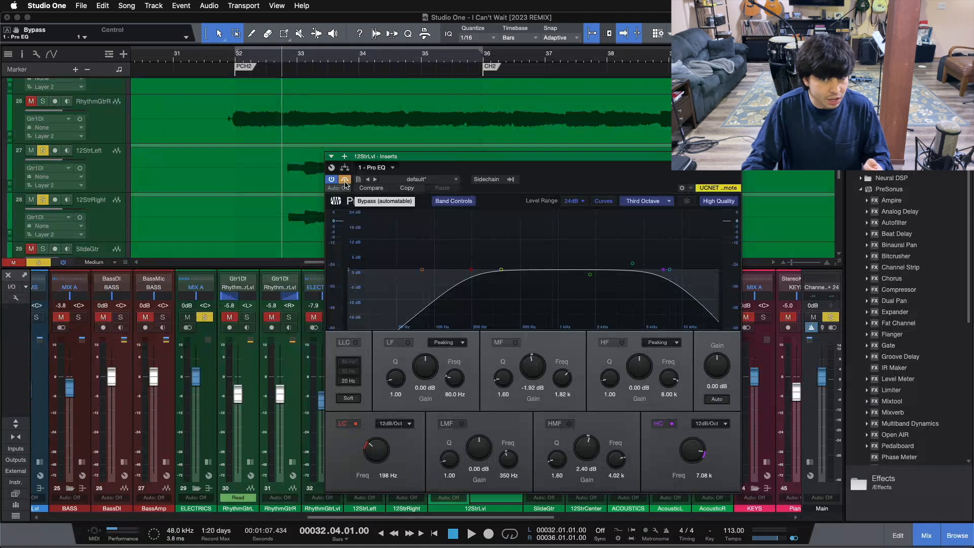
{"action": "left_click", "coordinate": [344, 181]}
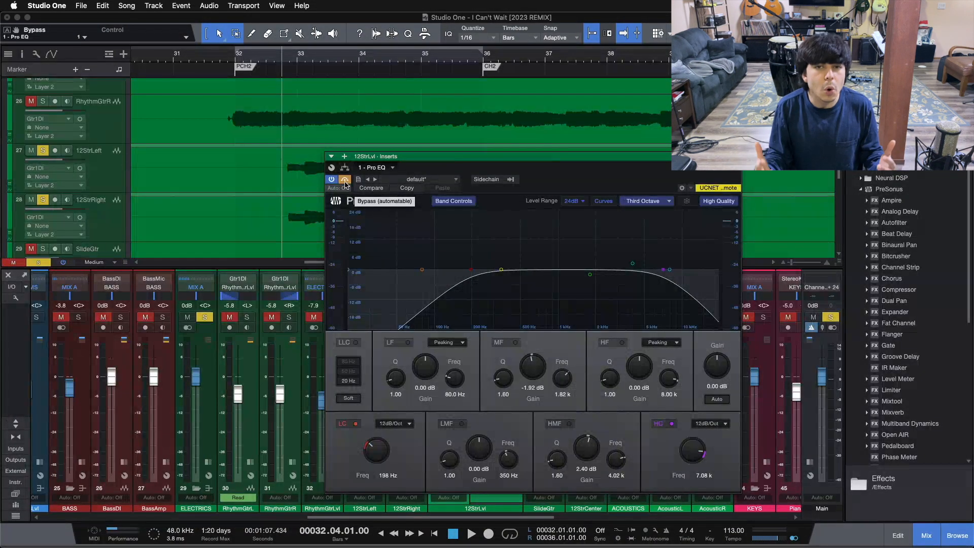
{"action": "left_click", "coordinate": [345, 181]}
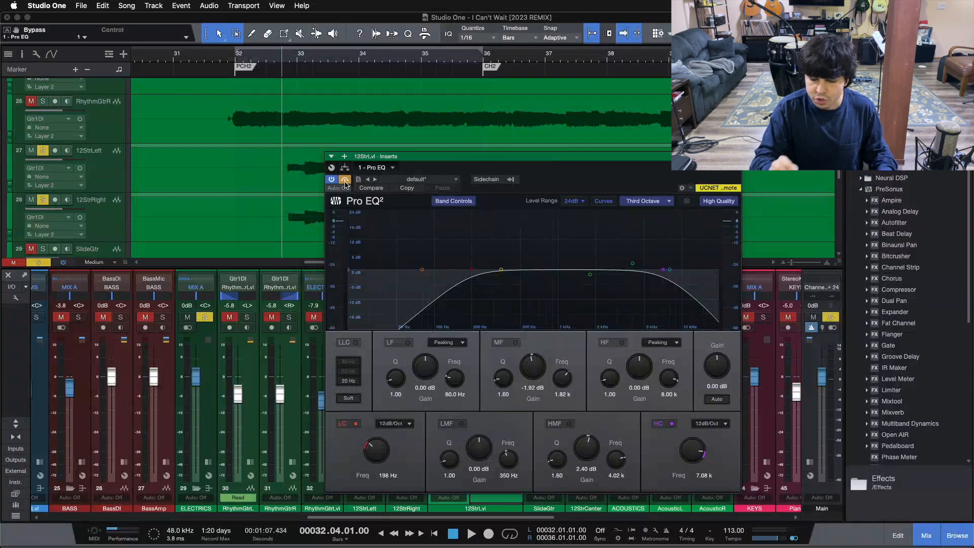
{"action": "key", "text": "space"}
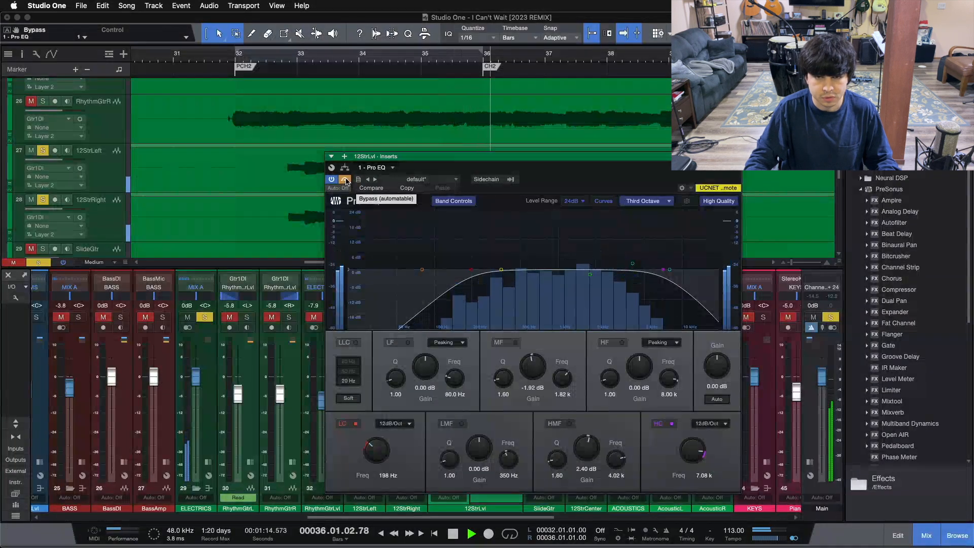
{"action": "left_click", "coordinate": [346, 179]}
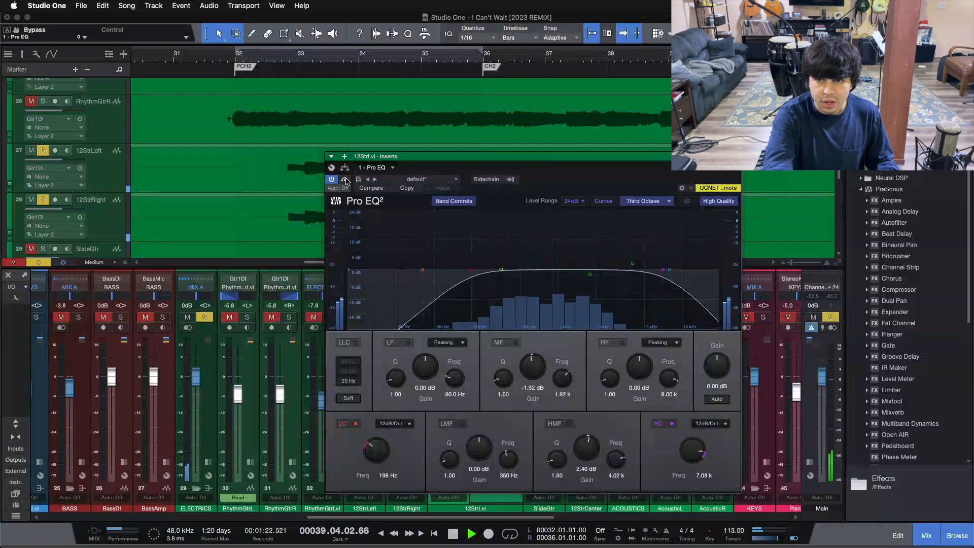
{"action": "key", "text": "space"}
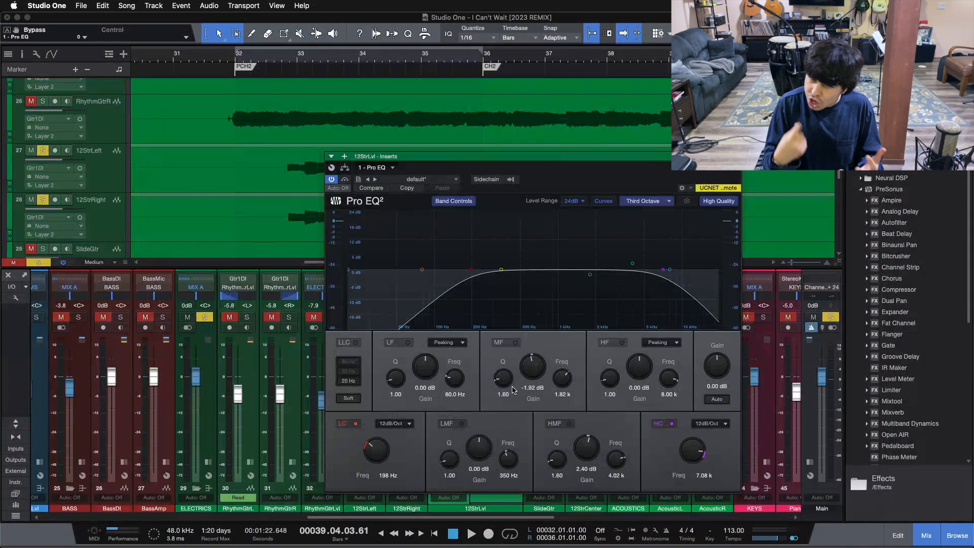
Step: Play from bar 32, beat 4 and enable the MF band of the Pro EQ during playback
{"action": "left_click", "coordinate": [279, 60]}
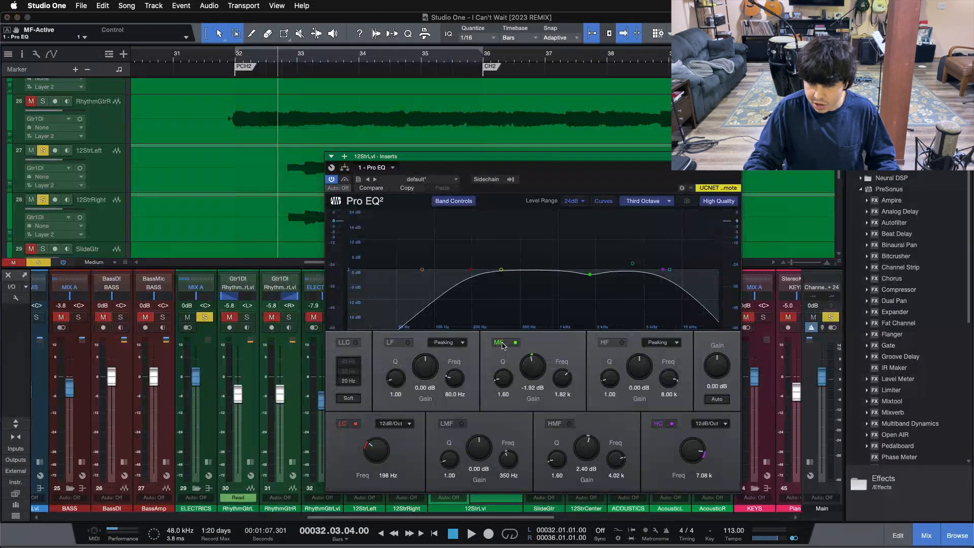
{"action": "key", "text": "KP_1"}
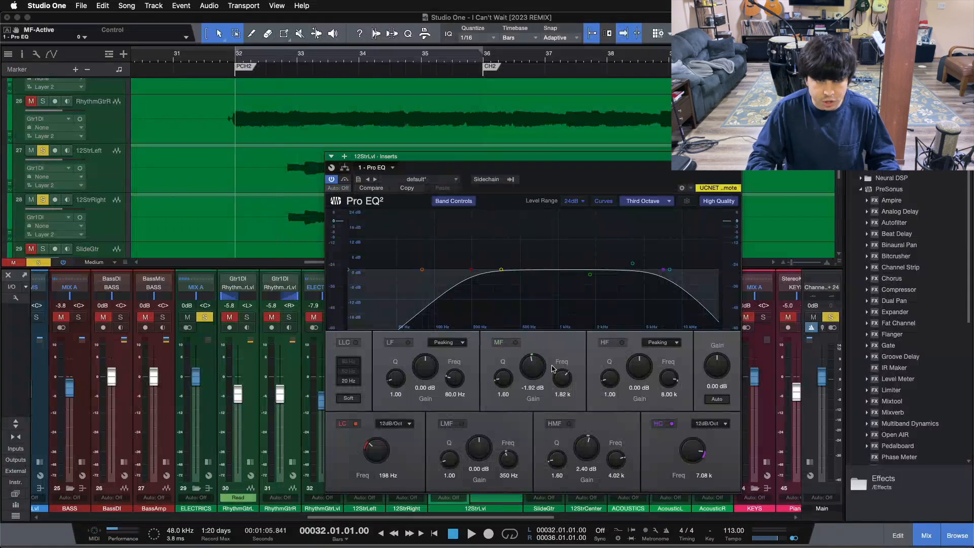
{"action": "left_click", "coordinate": [283, 54]}
{"action": "key", "text": "space"}
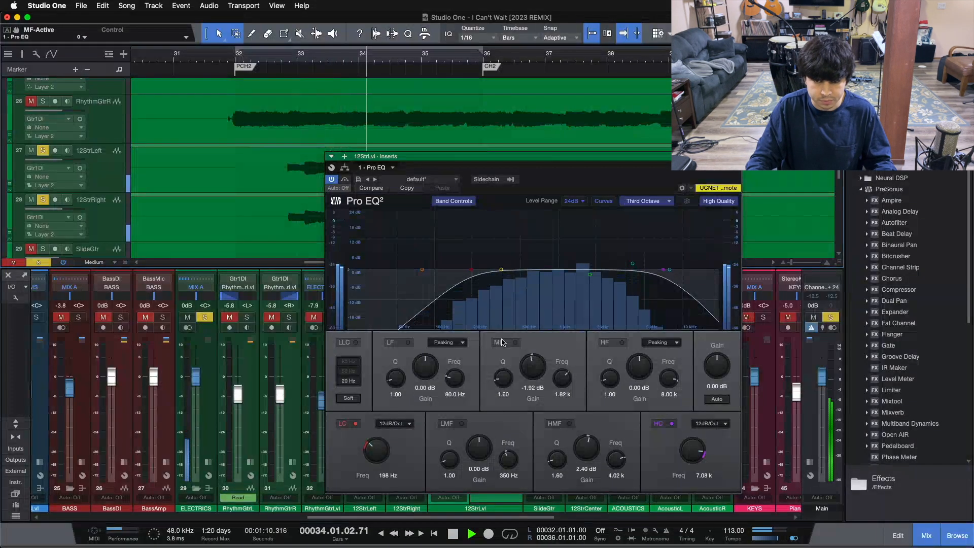
{"action": "left_click", "coordinate": [502, 342]}
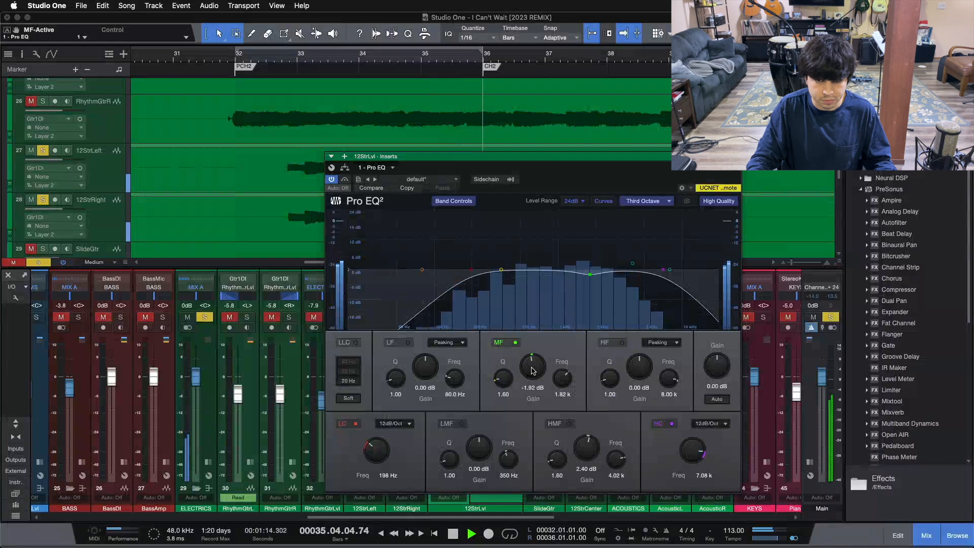
Step: Audition the MF band by varying its gain, returning it to -1.92 dB, and toggling the band during playback
{"action": "left_click_drag", "start_coordinate": [532, 371], "coordinate": [531, 343]}
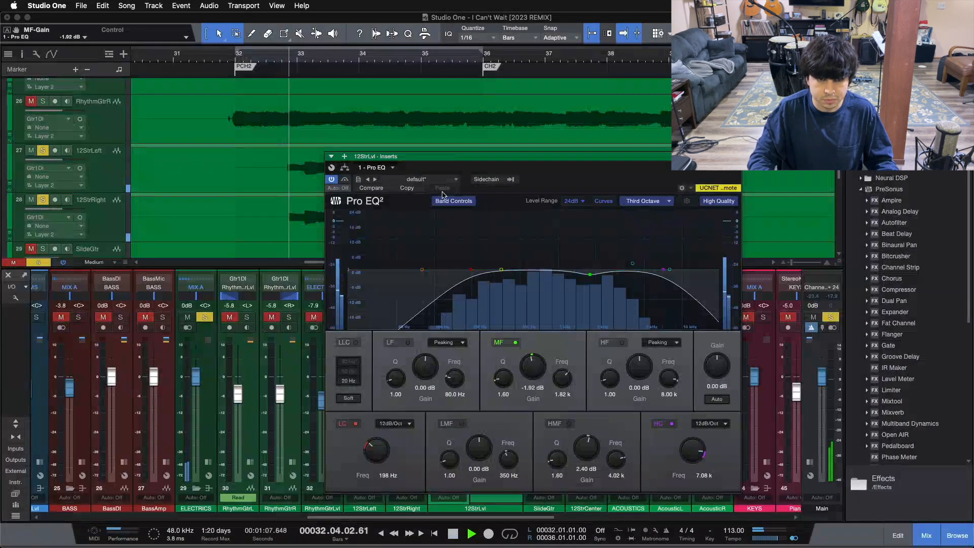
{"action": "left_click", "coordinate": [516, 343]}
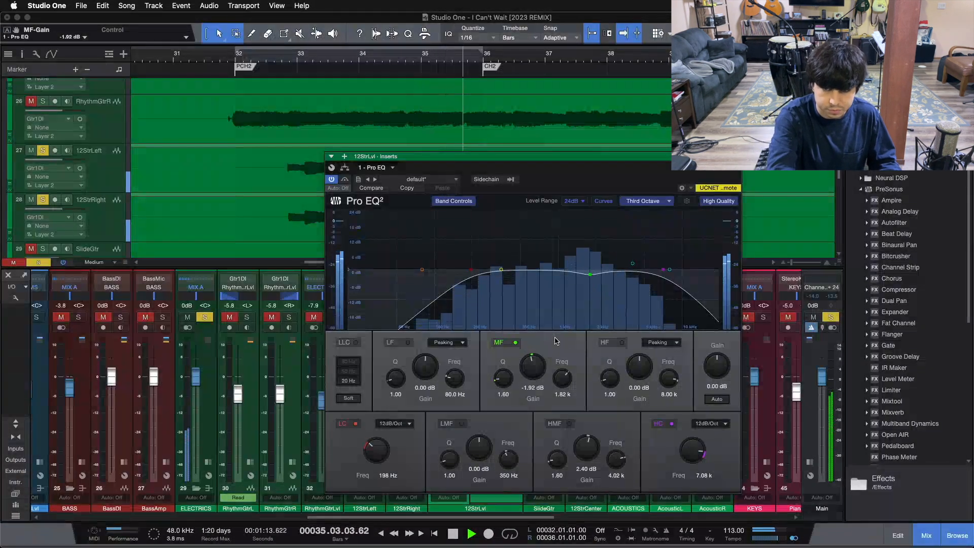
{"action": "key", "text": "space"}
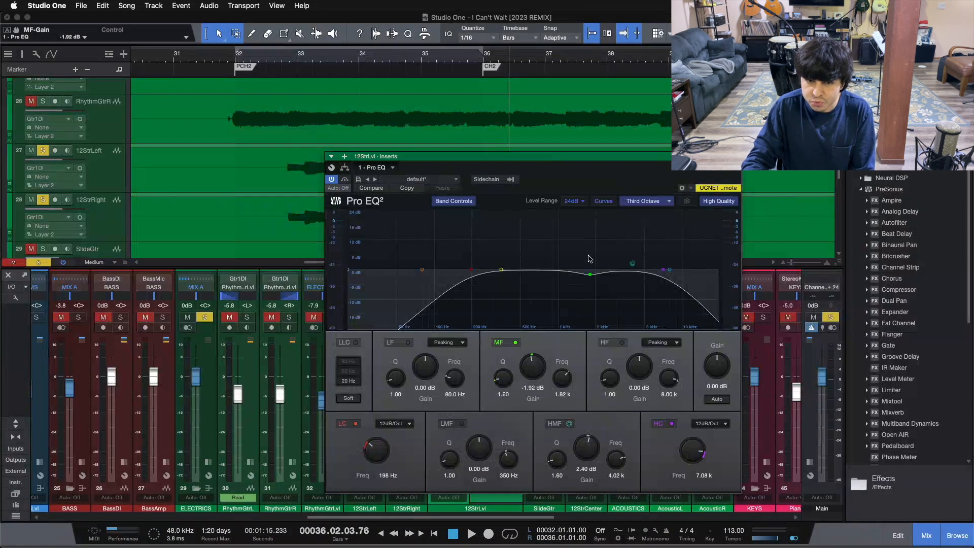
Step: Replay from bar 32, beat 4 and compare the Pro EQ bypassed and active with the MF cut engaged
{"action": "left_click", "coordinate": [281, 54]}
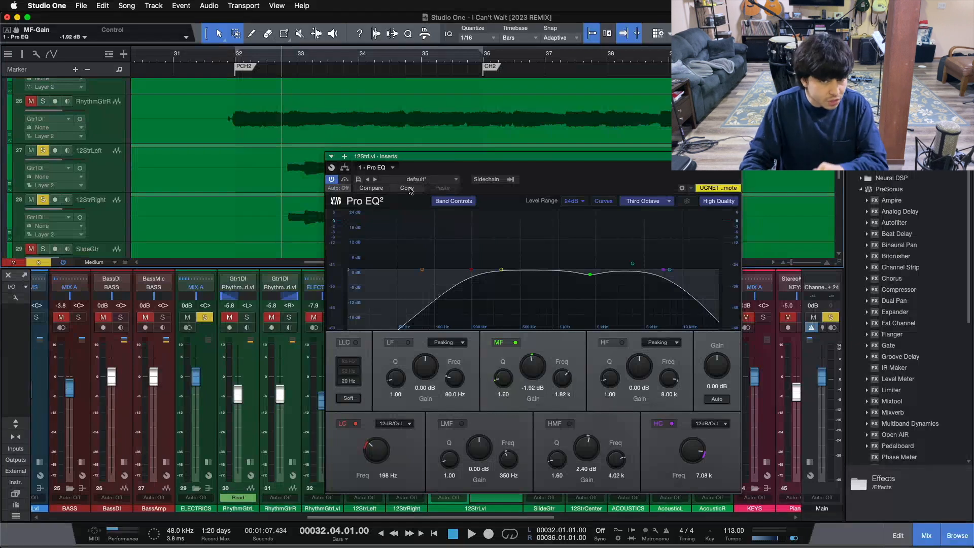
{"action": "left_click", "coordinate": [344, 180]}
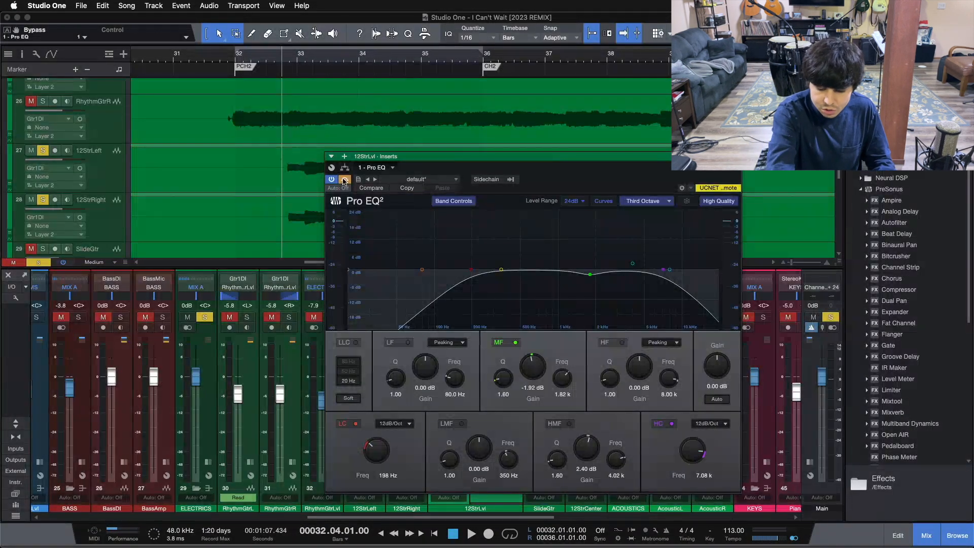
{"action": "key", "text": "space"}
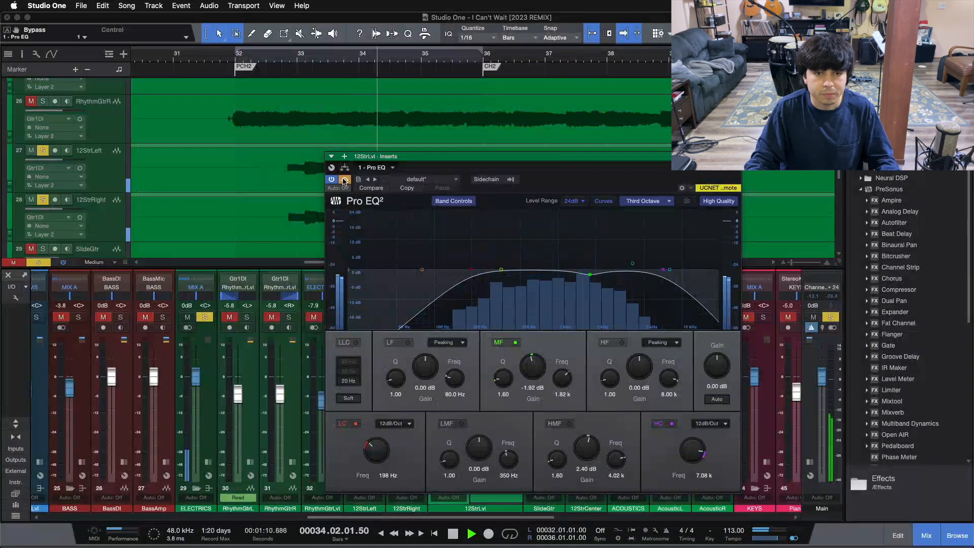
{"action": "left_click", "coordinate": [344, 179]}
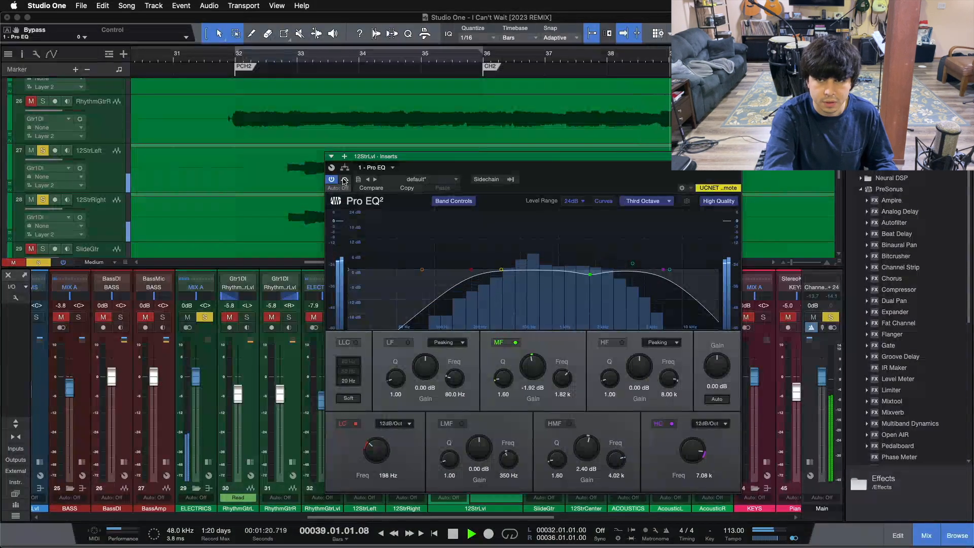
Step: Replay from bar 32, beat 4, compare the HMF band off and on during playback, and leave it enabled
{"action": "key", "text": "space"}
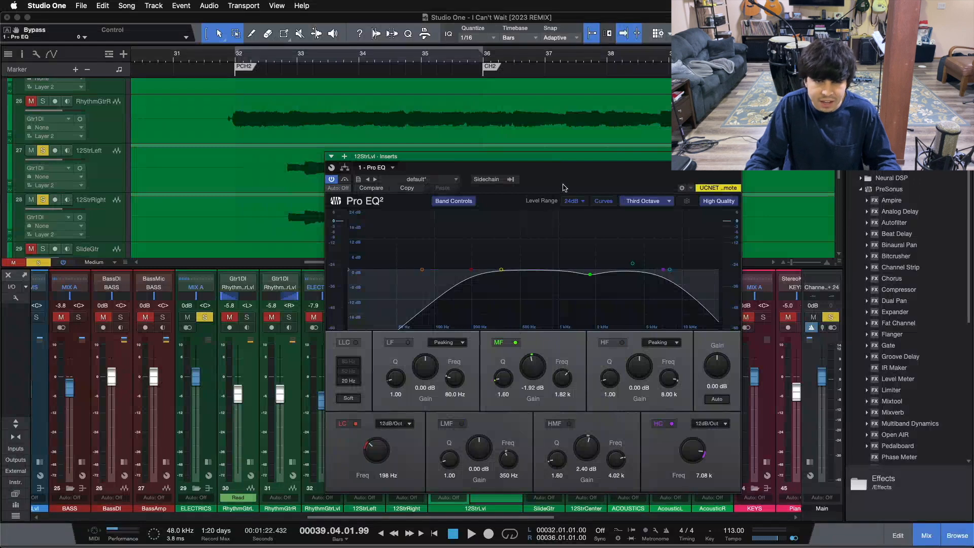
{"action": "left_click", "coordinate": [282, 57]}
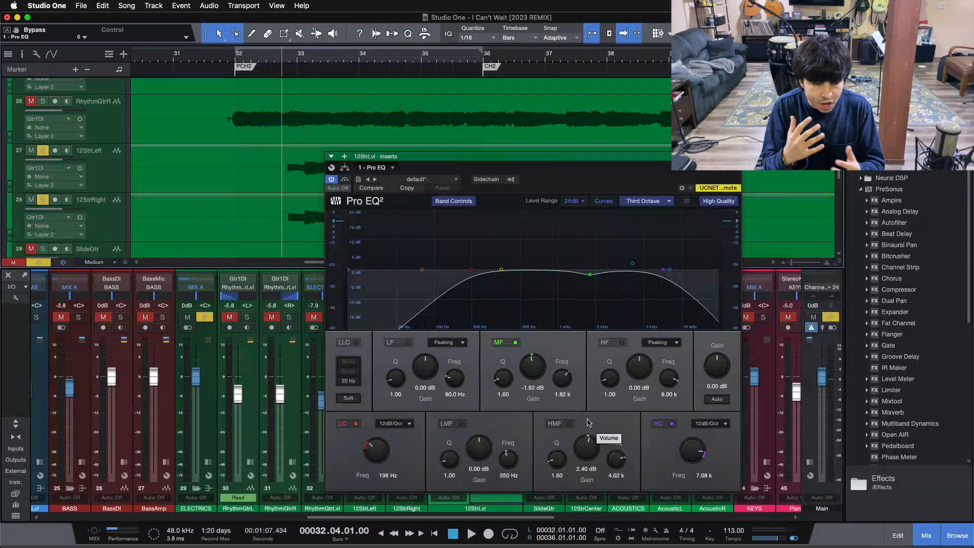
{"action": "key", "text": "space"}
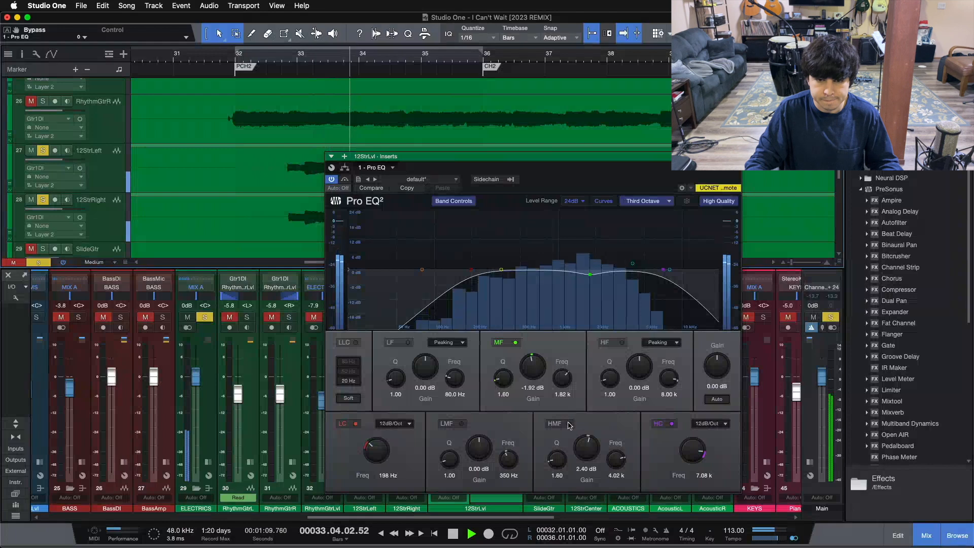
{"action": "left_click", "coordinate": [569, 424]}
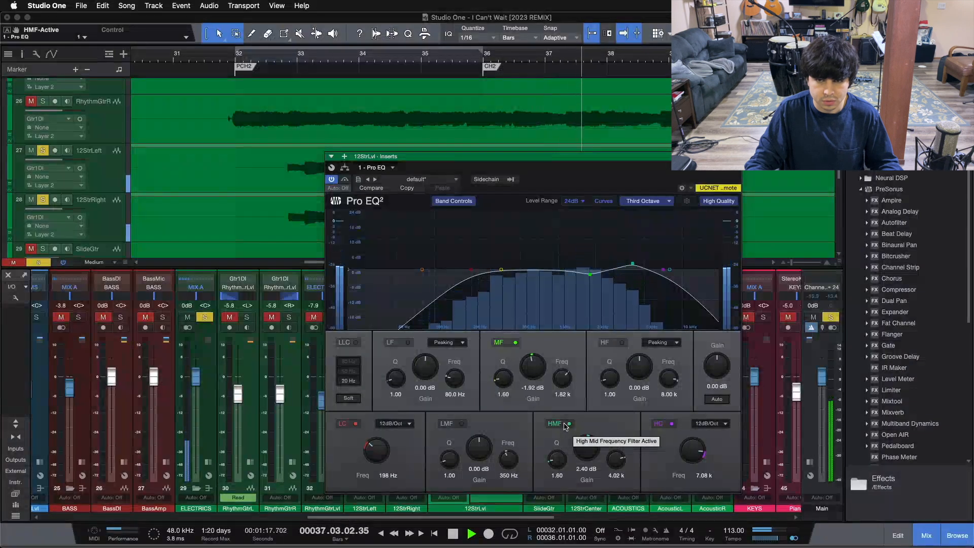
{"action": "left_click", "coordinate": [566, 425]}
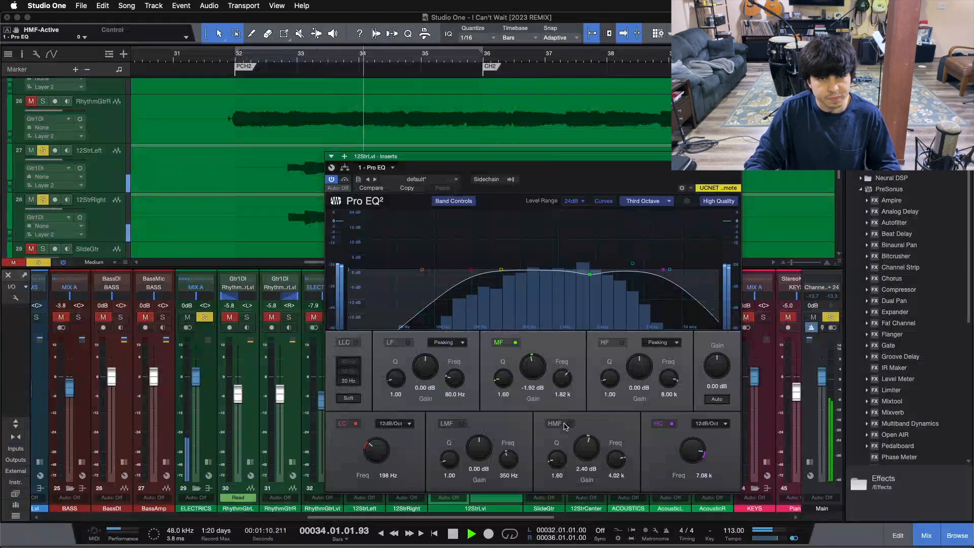
{"action": "left_click", "coordinate": [566, 425]}
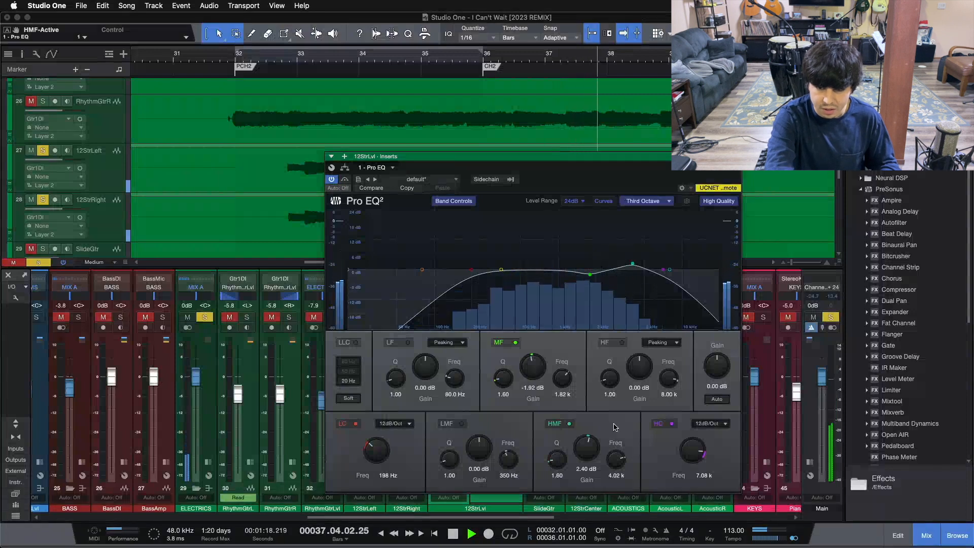
{"action": "key", "text": "space"}
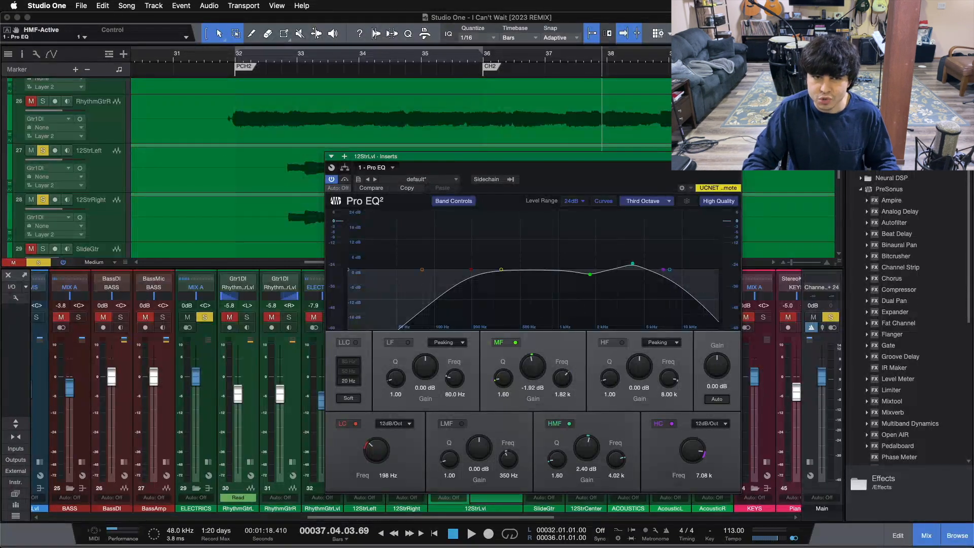
Step: Close the Pro EQ window, unsolo the 12StrLvl bus, and return the playhead to bar 32
{"action": "left_click", "coordinate": [736, 156]}
{"action": "key", "text": "s"}
{"action": "key", "text": "KP_1"}
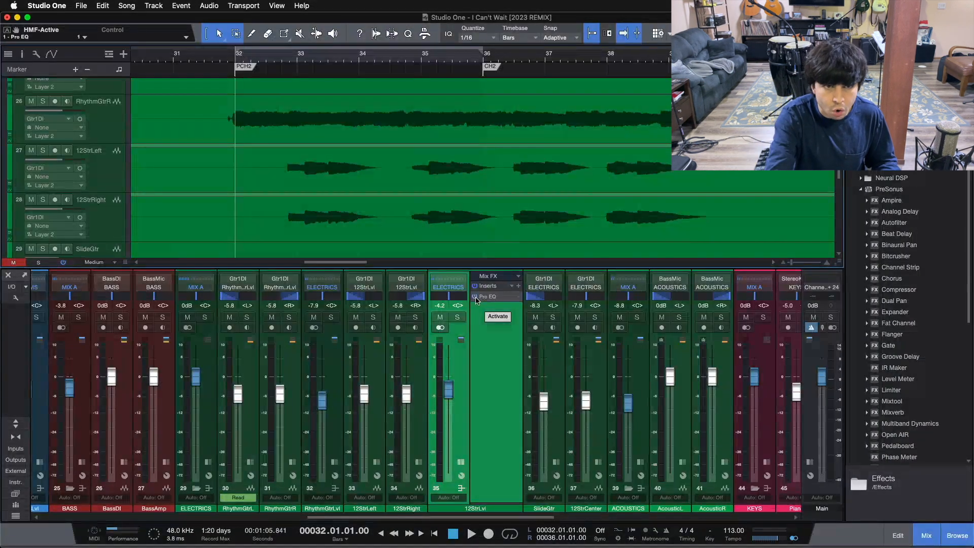
Step: Play the full mix from bar 32 and compare the 12StrLvl Pro EQ active and bypassed
{"action": "key", "text": "space"}
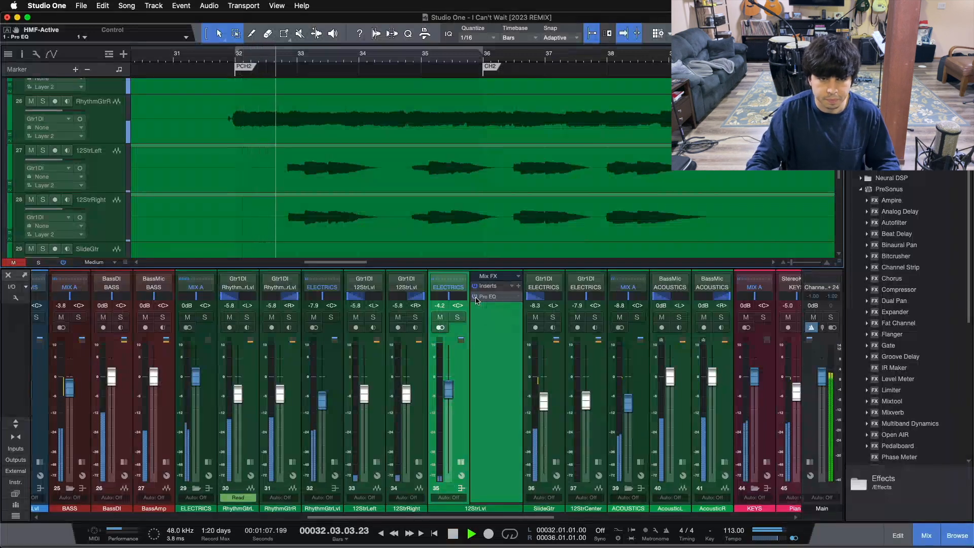
{"action": "left_click", "coordinate": [476, 297]}
{"action": "left_click", "coordinate": [475, 297]}
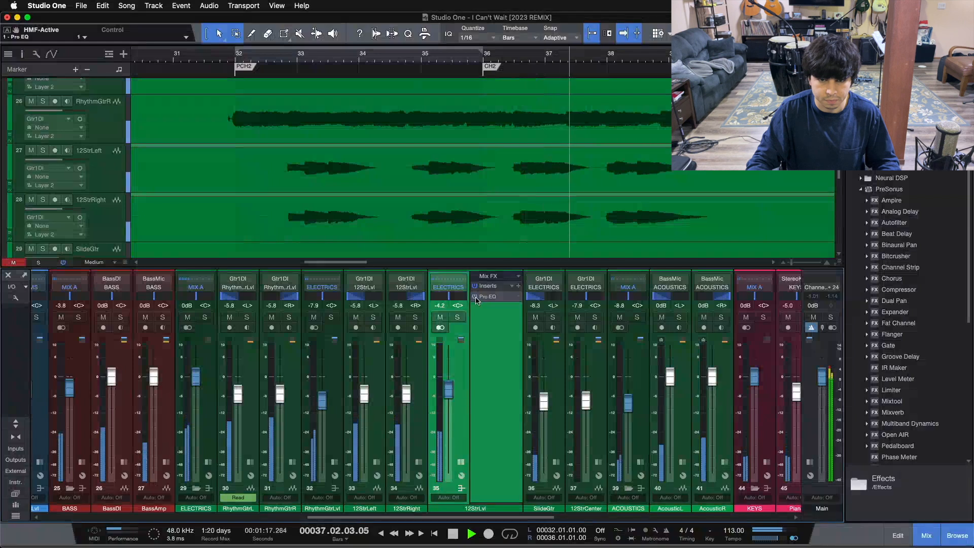
{"action": "left_click", "coordinate": [475, 297]}
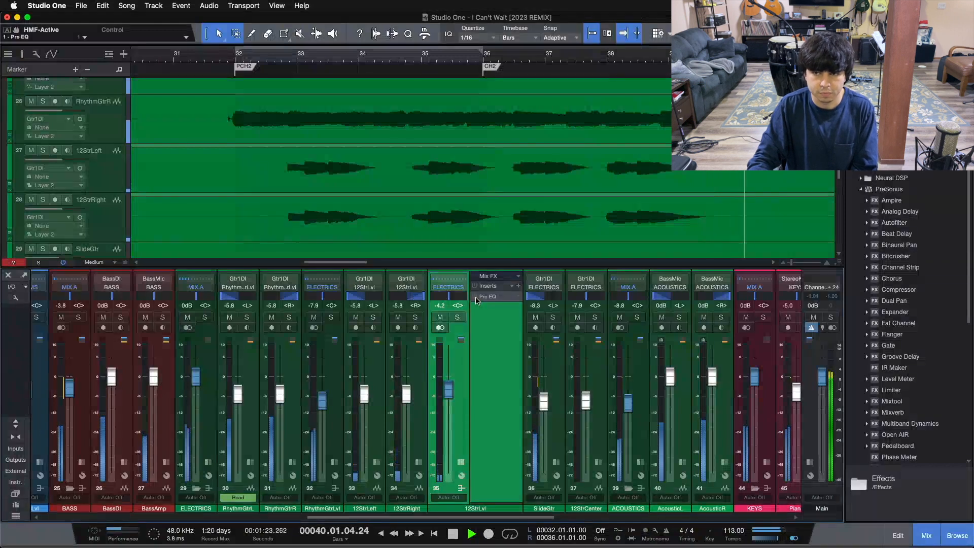
{"action": "key", "text": "KP_1"}
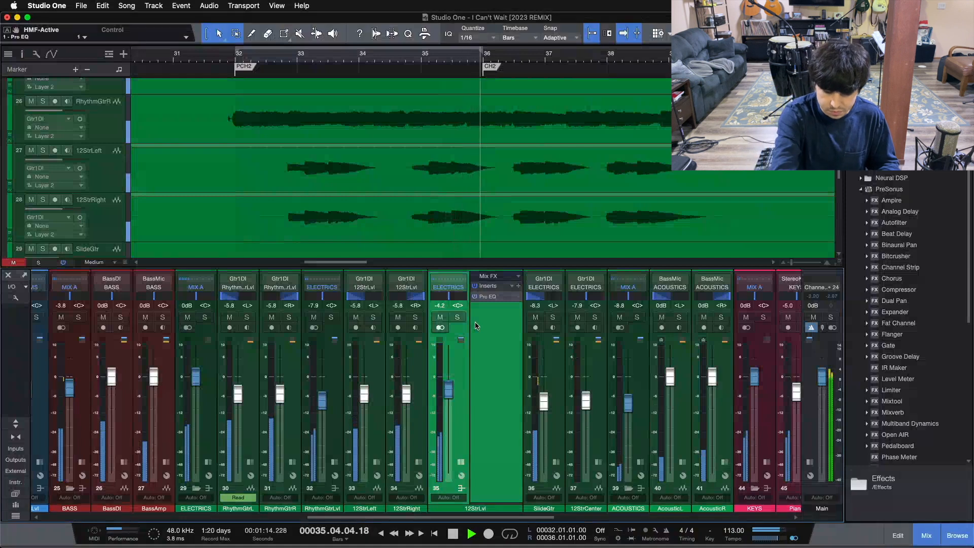
Step: Solo the 12StrLvl bus, compare its Pro EQ bypassed and active during playback, and reopen the Pro EQ with playback stopped
{"action": "key", "text": "s"}
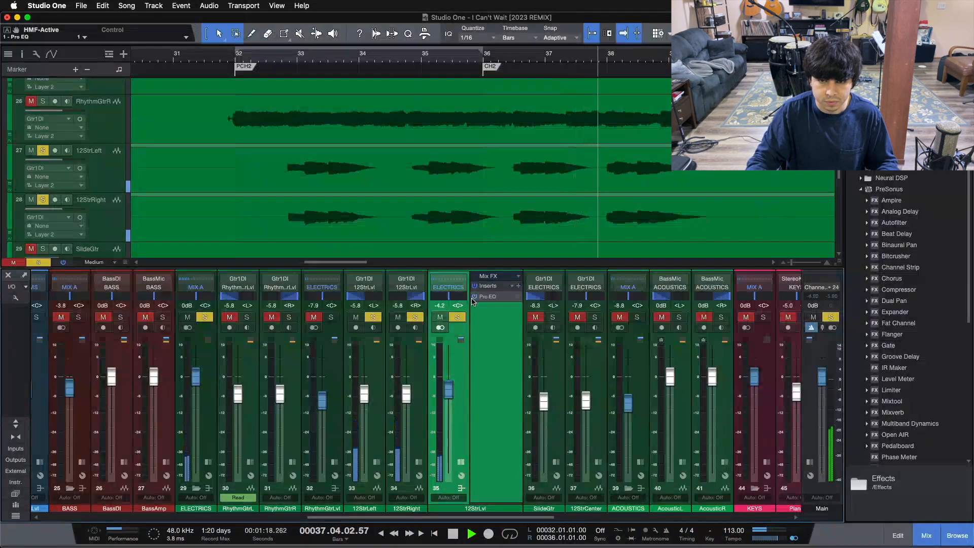
{"action": "left_click", "coordinate": [474, 297]}
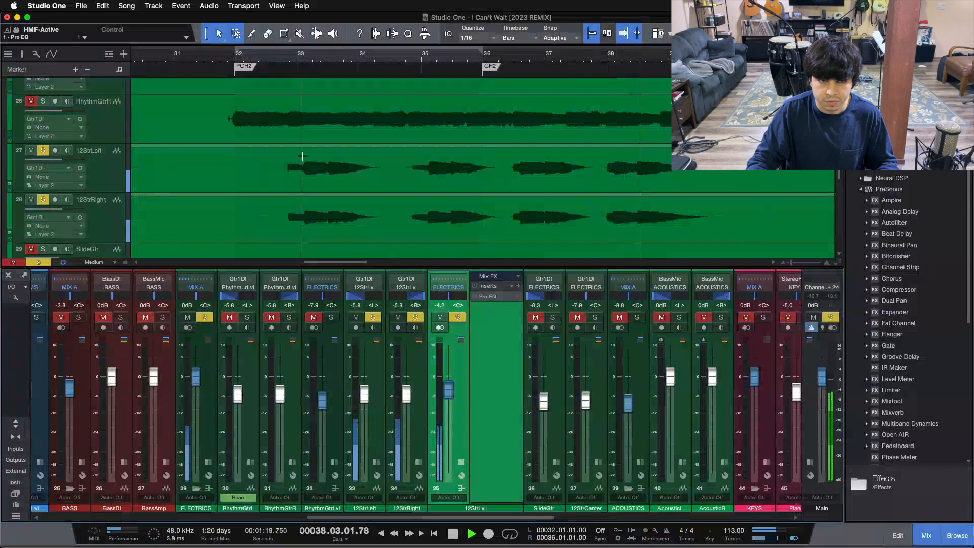
{"action": "left_click", "coordinate": [281, 76]}
{"action": "left_click", "coordinate": [474, 297]}
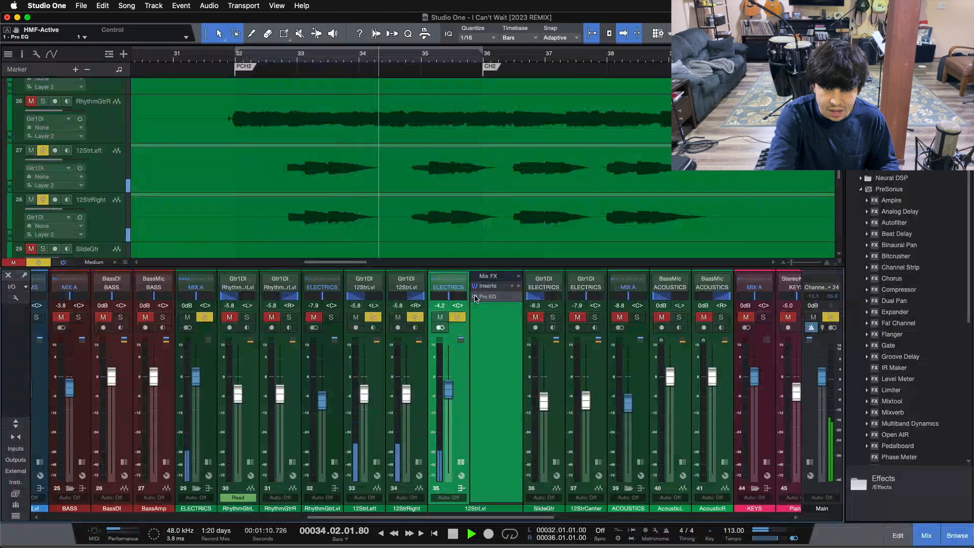
{"action": "key", "text": "space"}
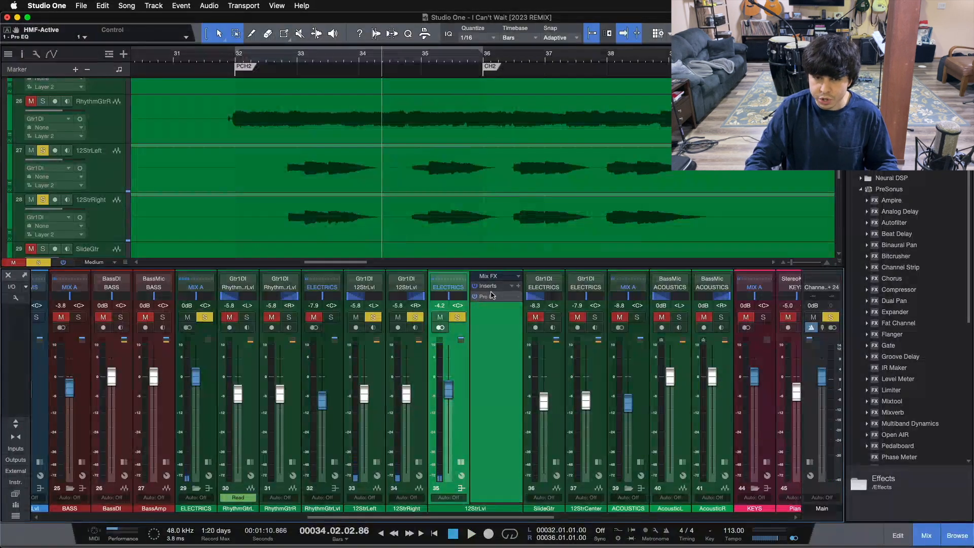
{"action": "left_click", "coordinate": [485, 296]}
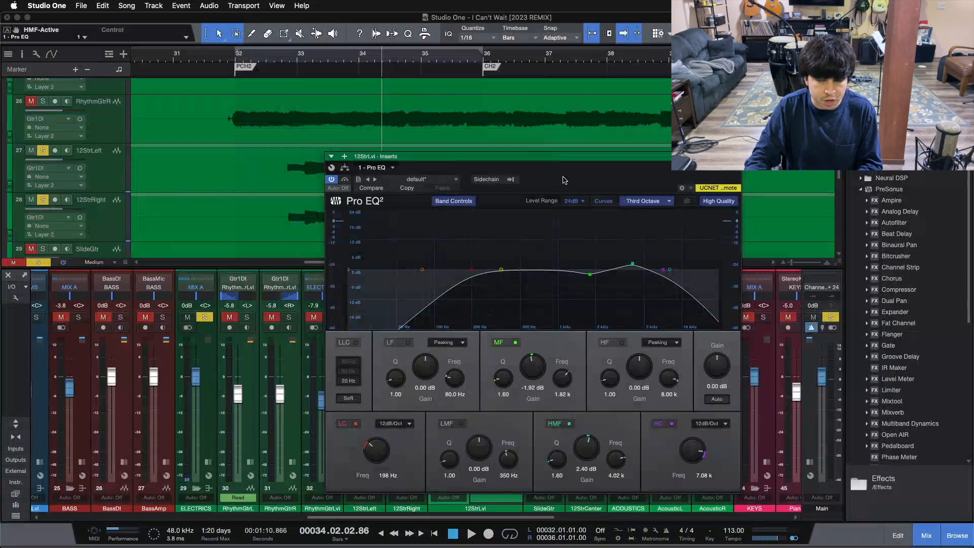